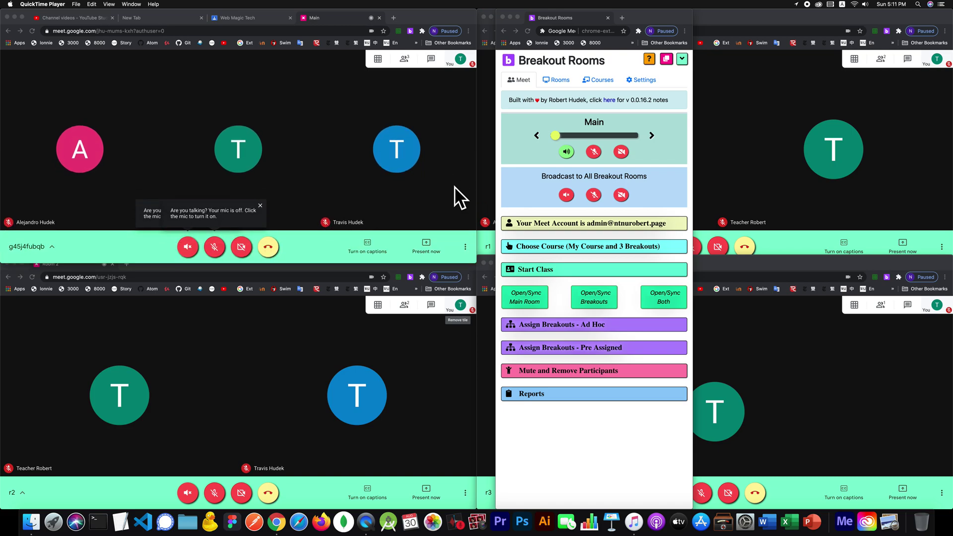
Step: In Breakout Rooms, view the list of rooms and their links, then return to the main class controls
{"action": "left_click", "coordinate": [598, 418]}
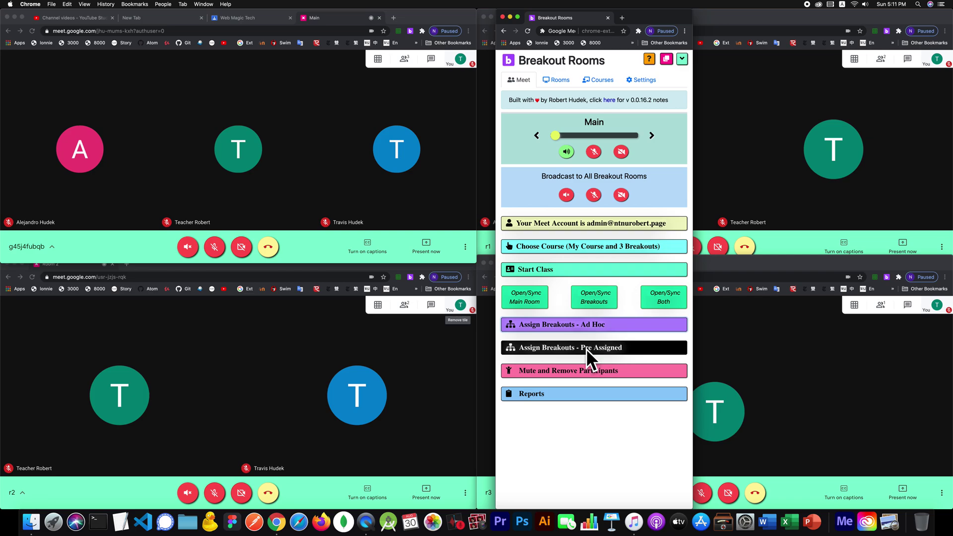
{"action": "left_click", "coordinate": [555, 79]}
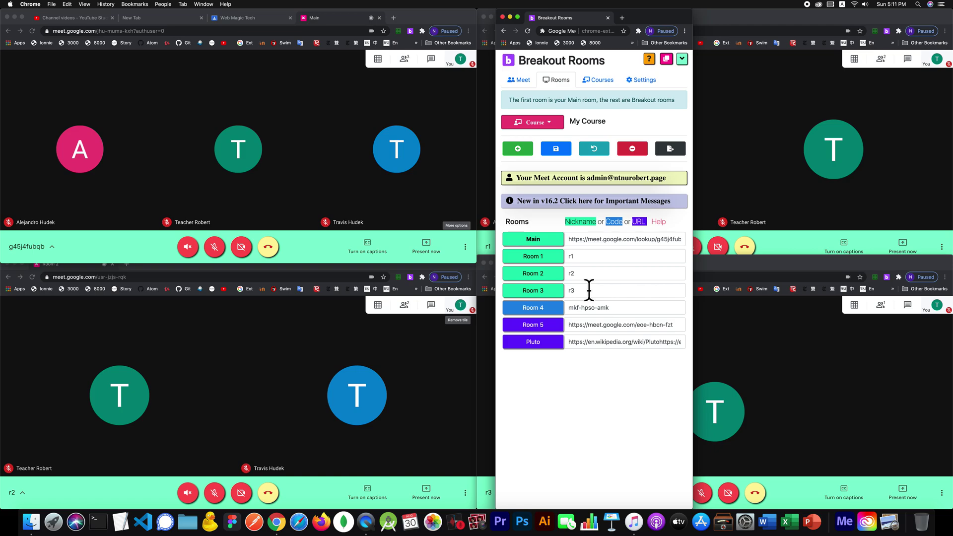
{"action": "left_click", "coordinate": [525, 80]}
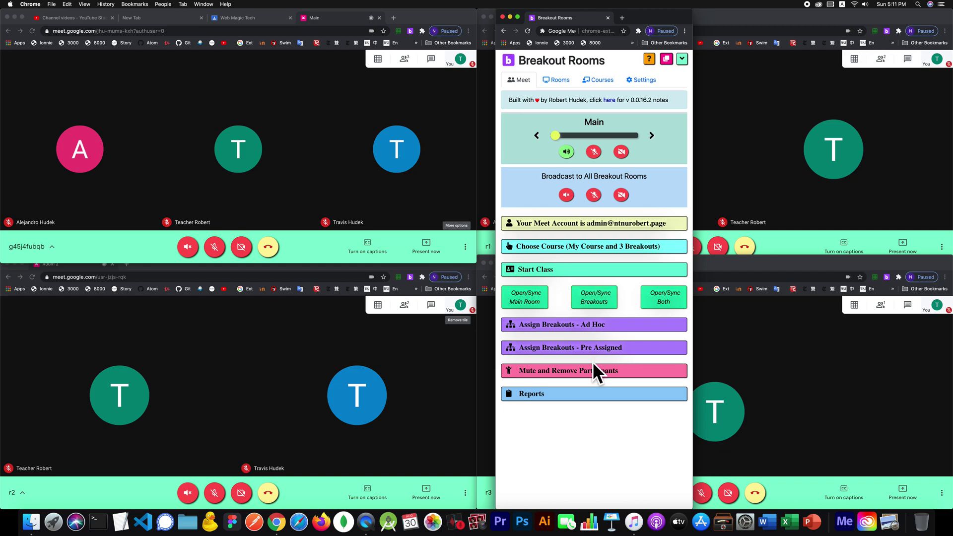
Step: Expand the Pre Assigned instructions and read them; briefly expand and collapse the Ad Hoc section
{"action": "left_click", "coordinate": [580, 346]}
{"action": "scroll", "coordinate": [596, 345], "scroll_direction": "down", "scroll_amount": 3}
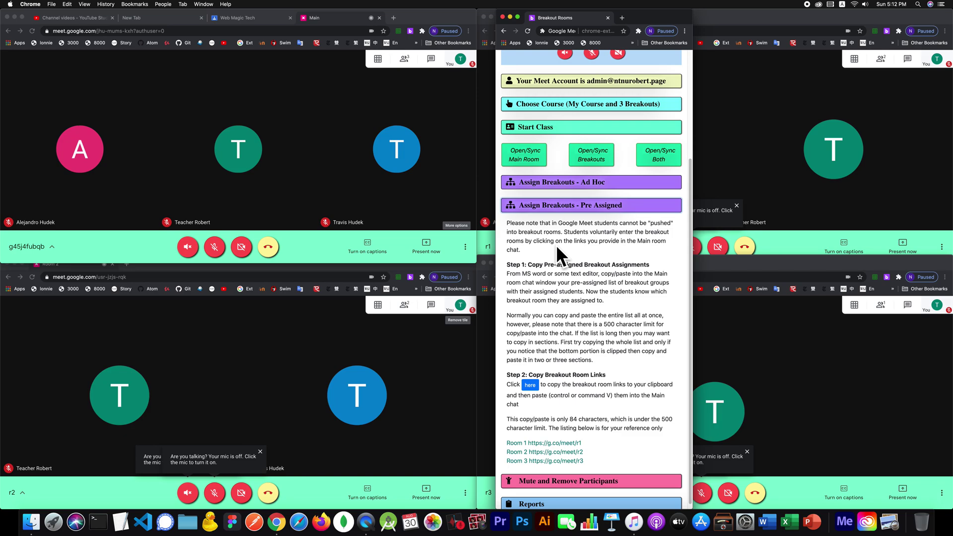
{"action": "scroll", "coordinate": [552, 277], "scroll_direction": "down", "scroll_amount": 1}
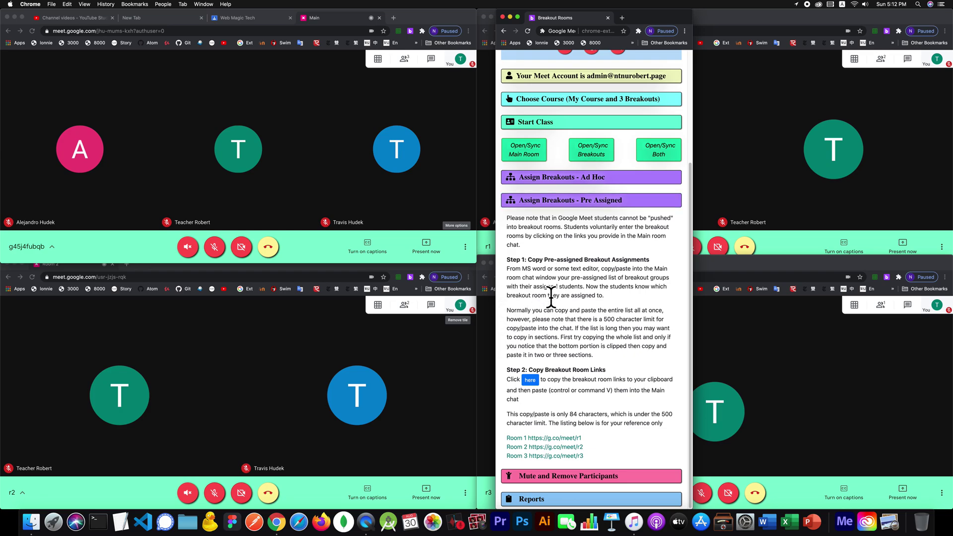
{"action": "left_click", "coordinate": [614, 177]}
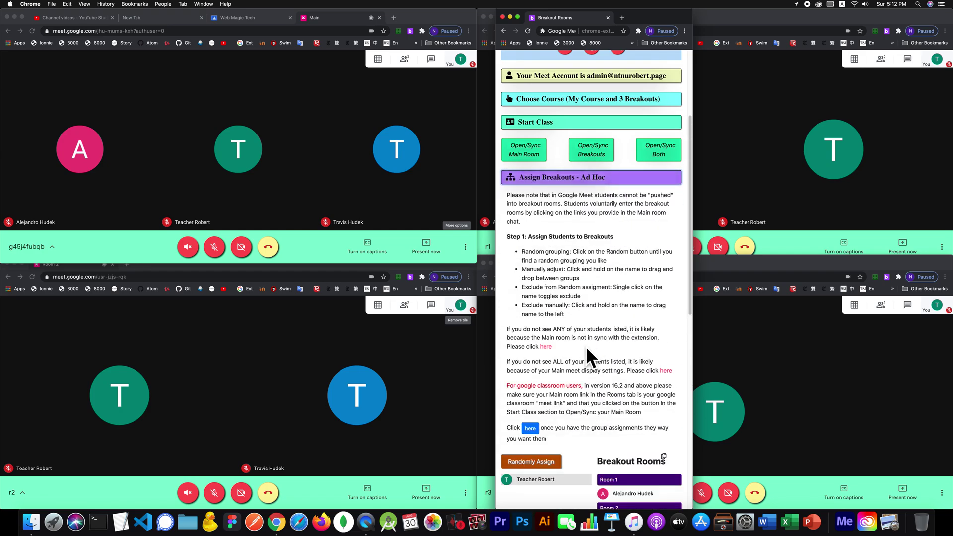
{"action": "scroll", "coordinate": [611, 370], "scroll_direction": "down", "scroll_amount": 3}
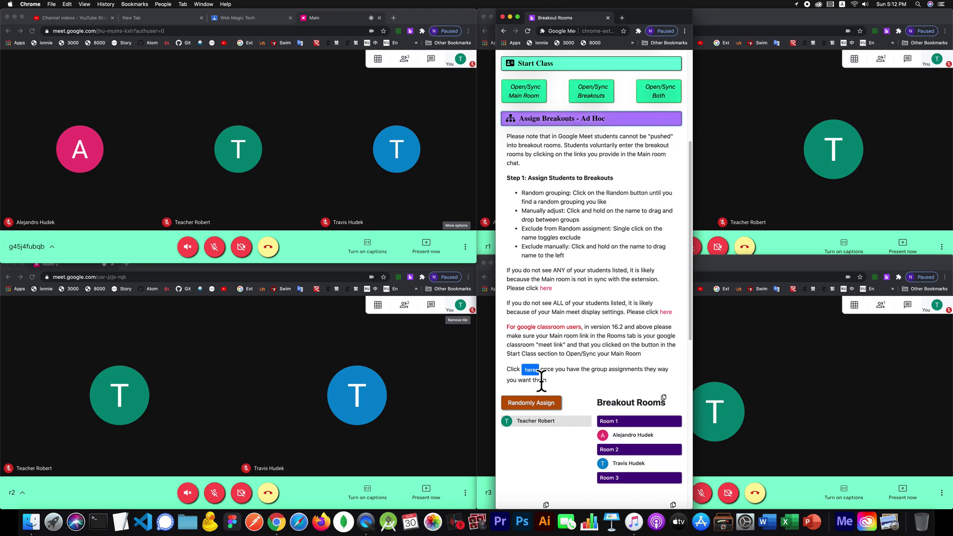
{"action": "left_click", "coordinate": [607, 118]}
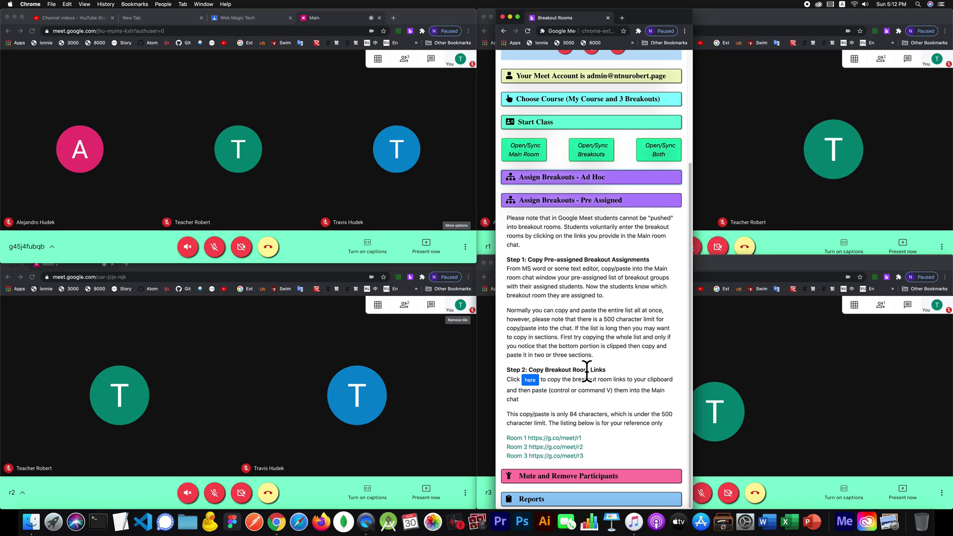
Step: Create a blank plain-text TextEdit document, enlarged and placed in the upper left
{"action": "left_click", "coordinate": [124, 526]}
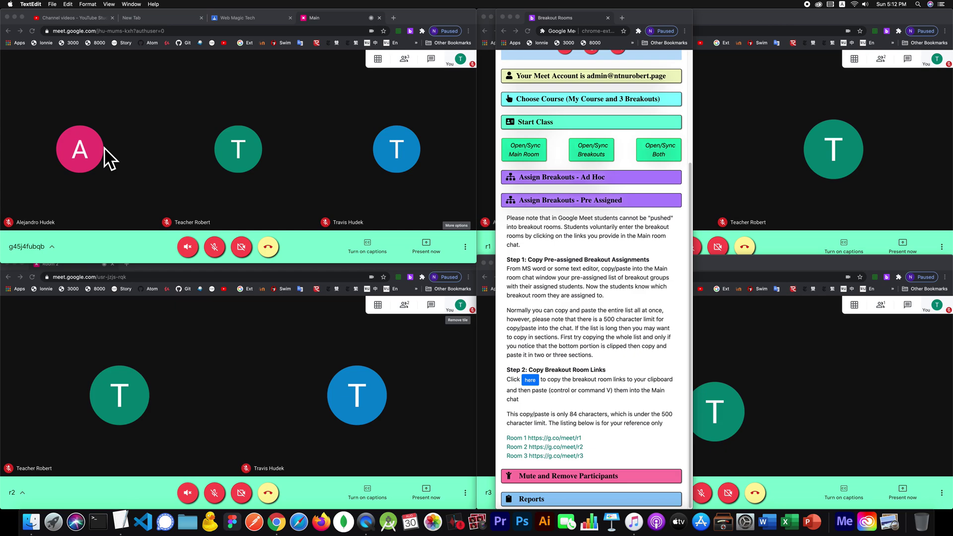
{"action": "key", "text": "super+n"}
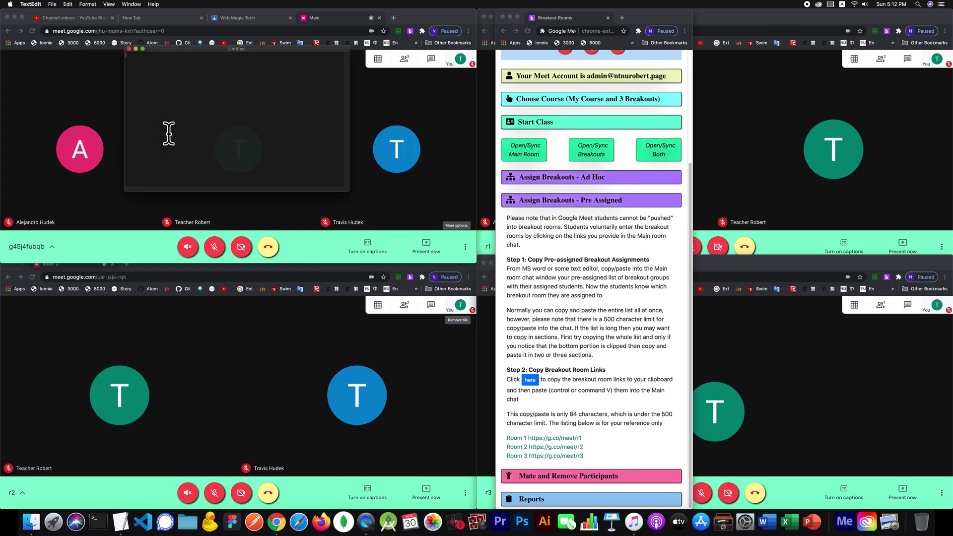
{"action": "left_click_drag", "start_coordinate": [358, 196], "coordinate": [545, 375]}
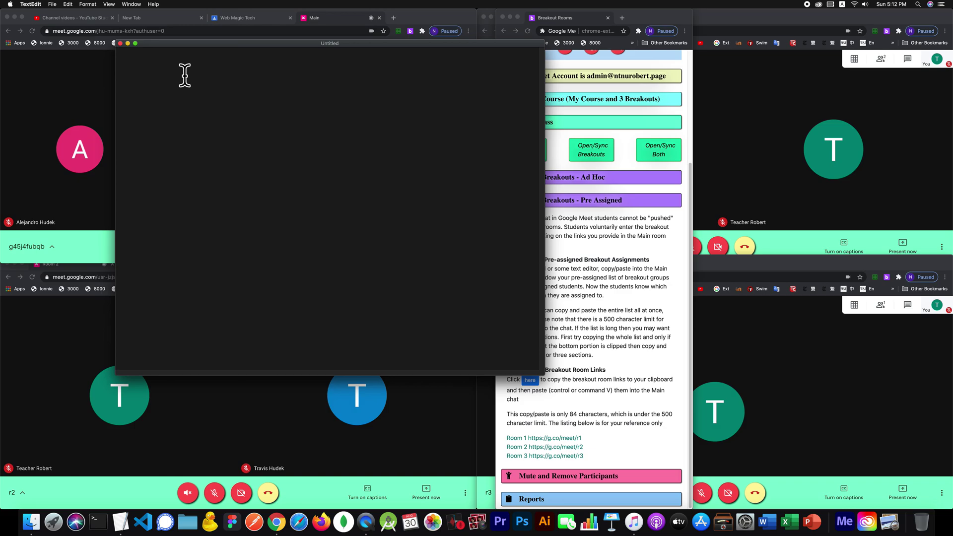
{"action": "key", "text": "super+shift+t"}
{"action": "key", "text": "super+shift+t"}
{"action": "left_click_drag", "start_coordinate": [284, 42], "coordinate": [232, 68]}
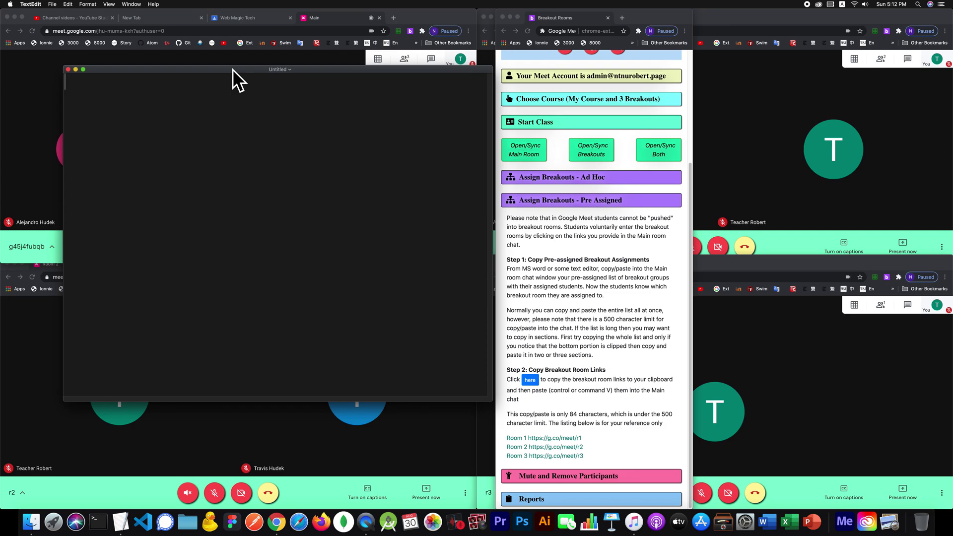
Step: Type the greeting 'Hi everyone, here's the breakouts' and start a new line
{"action": "type", "text": "Hi eery"}
{"action": "key", "text": "BackSpace"}
{"action": "key", "text": "BackSpace"}
{"action": "key", "text": "BackSpace"}
{"action": "type", "text": "veryone"}
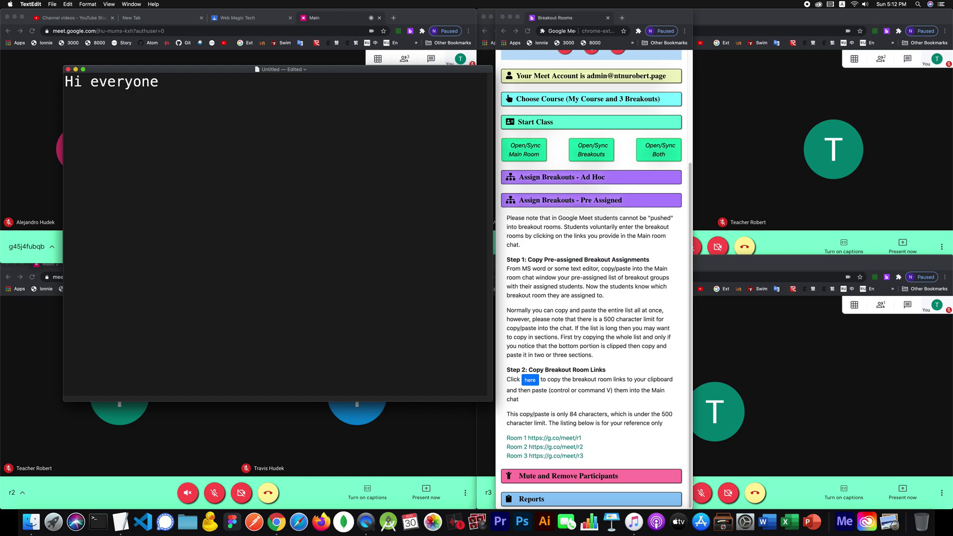
{"action": "type", "text": ", here's the breakouts"}
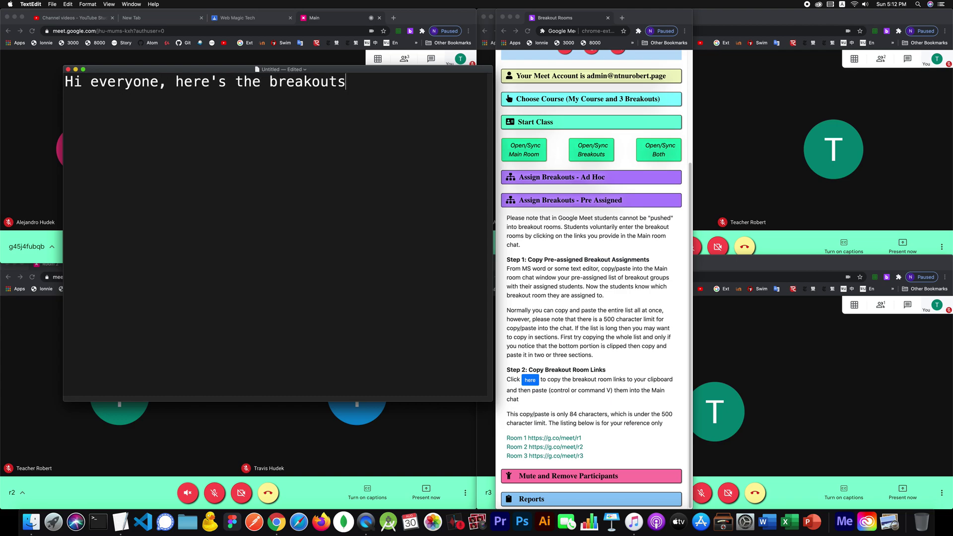
{"action": "key", "text": "Return"}
{"action": "key", "text": "Return"}
Step: Add 'Room 1:' and 'Room 2:' lines, each with a student's name, then select the whole message
{"action": "type", "text": "room 1"}
{"action": "type", "text": ": Alejandro"}
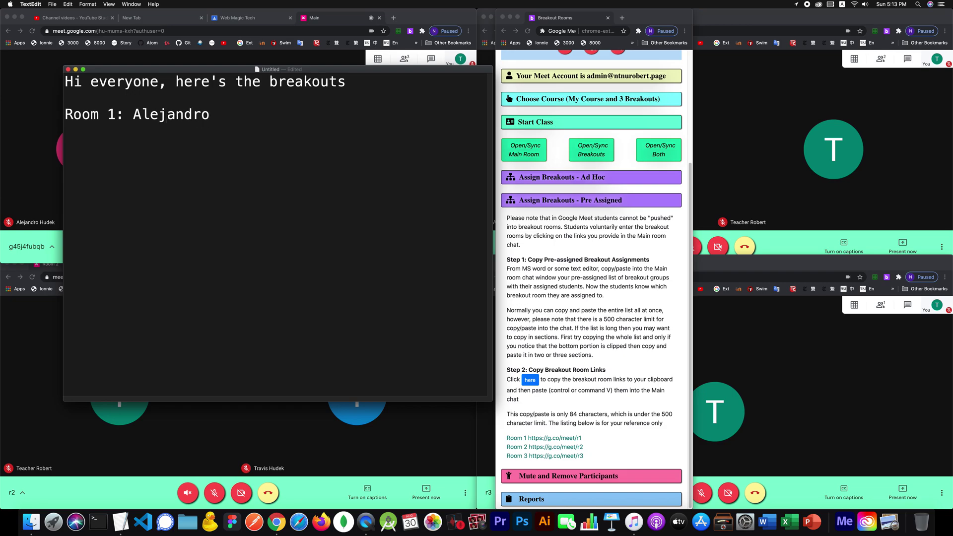
{"action": "type", "text": " is here"}
{"action": "key", "text": "BackSpace"}
{"action": "key", "text": "BackSpace"}
{"action": "key", "text": "BackSpace"}
{"action": "key", "text": "BackSpace"}
{"action": "key", "text": "BackSpace"}
{"action": "key", "text": "BackSpace"}
{"action": "key", "text": "BackSpace"}
{"action": "key", "text": "BackSpace"}
{"action": "key", "text": "BackSpace"}
{"action": "type", "text": "o"}
{"action": "key", "text": "Return"}
{"action": "type", "text": "Room 2: Travis"}
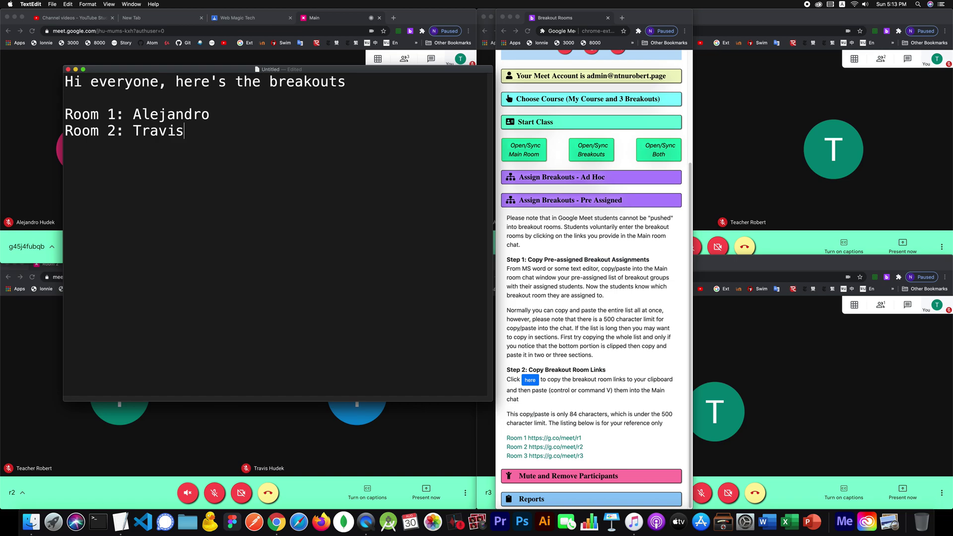
{"action": "type", "text": "s"}
{"action": "left_click_drag", "start_coordinate": [241, 68], "coordinate": [236, 41]}
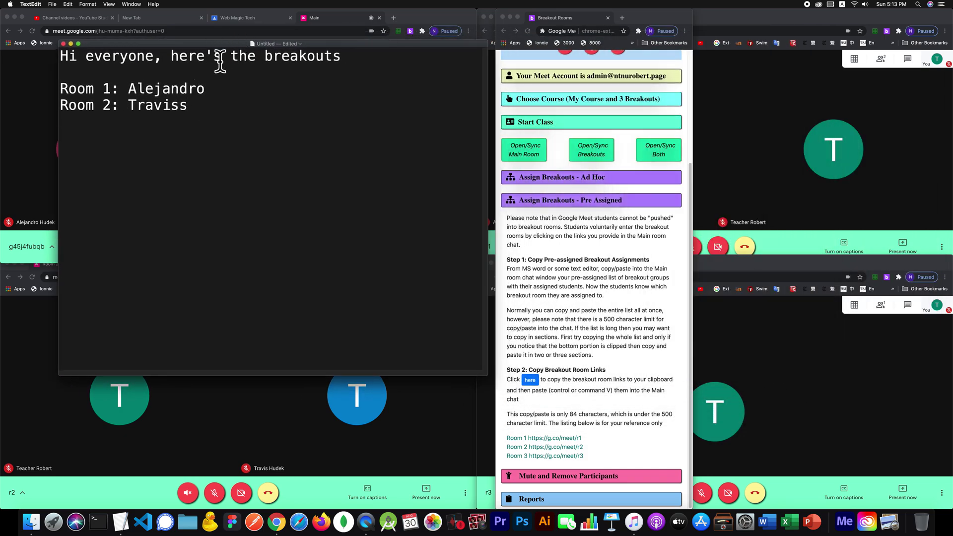
{"action": "left_click_drag", "start_coordinate": [189, 106], "coordinate": [58, 56]}
{"action": "key", "text": "cmd+c"}
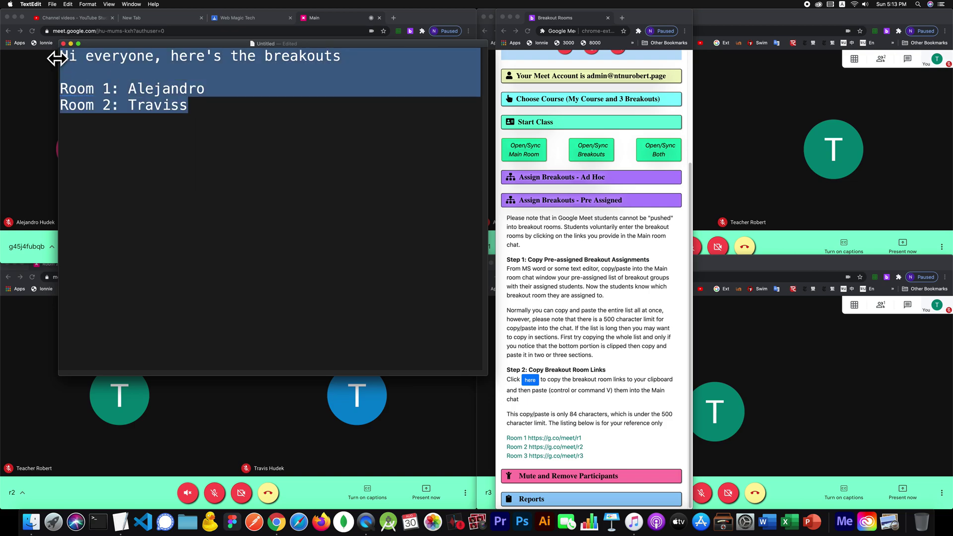
Step: Paste the breakout list into the main room's Meet chat and send it
{"action": "left_click_drag", "start_coordinate": [135, 40], "coordinate": [692, 107]}
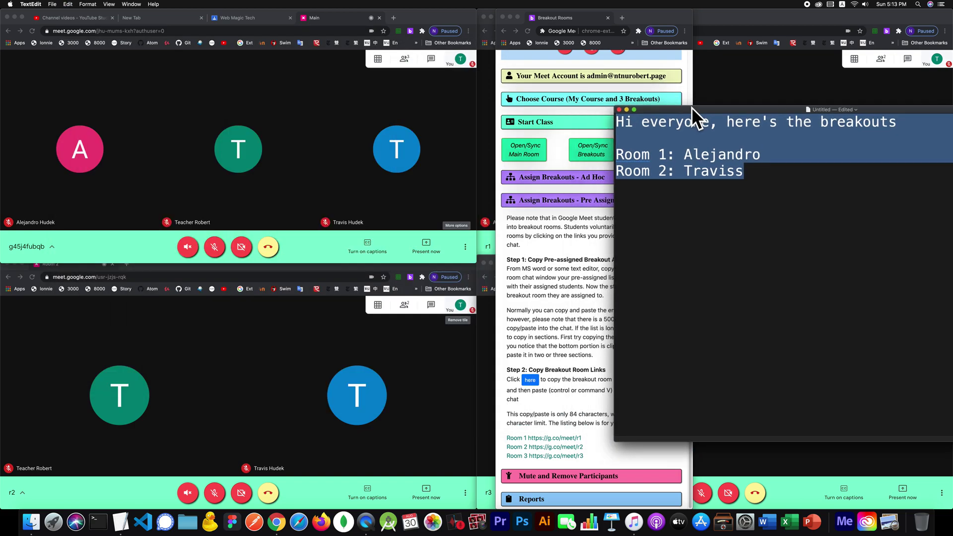
{"action": "left_click", "coordinate": [436, 55]}
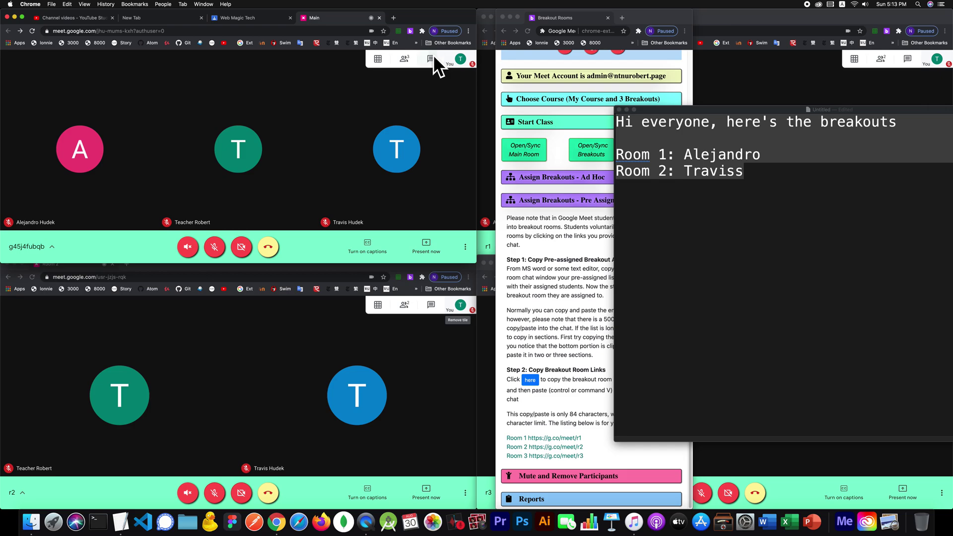
{"action": "left_click", "coordinate": [432, 55]}
{"action": "key", "text": "cmd+v"}
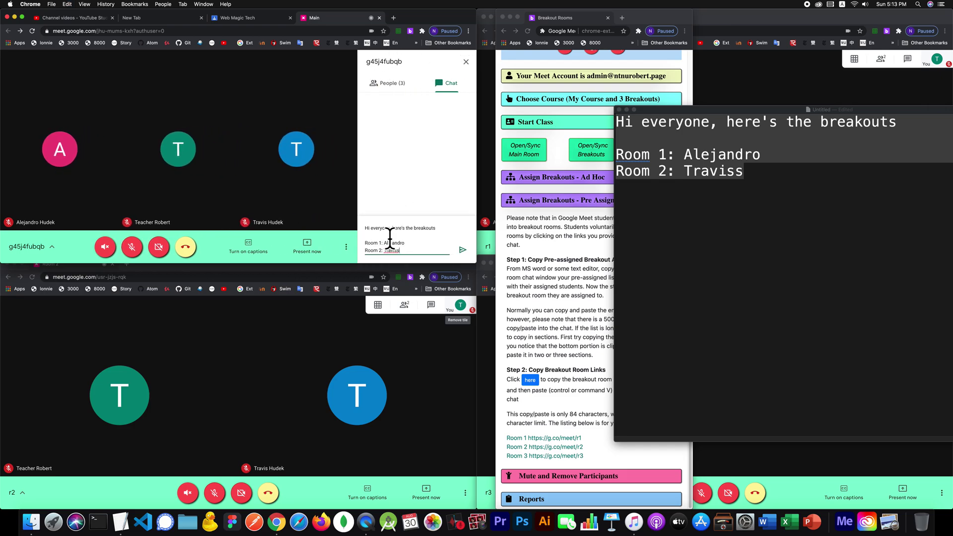
{"action": "key", "text": "Return"}
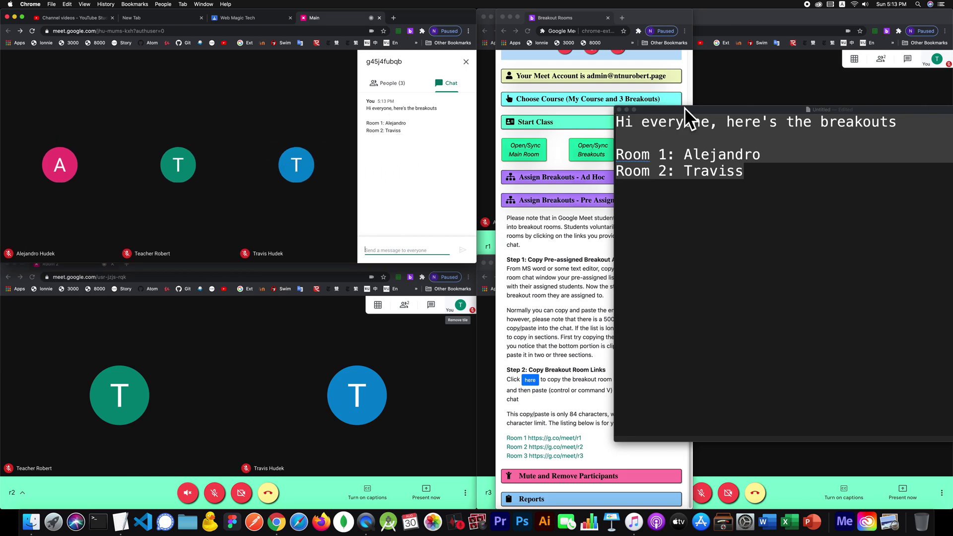
Step: Copy the three breakout room links from Breakout Rooms and send them in the Meet chat
{"action": "left_click_drag", "start_coordinate": [662, 108], "coordinate": [331, 242]}
{"action": "left_click", "coordinate": [396, 305]}
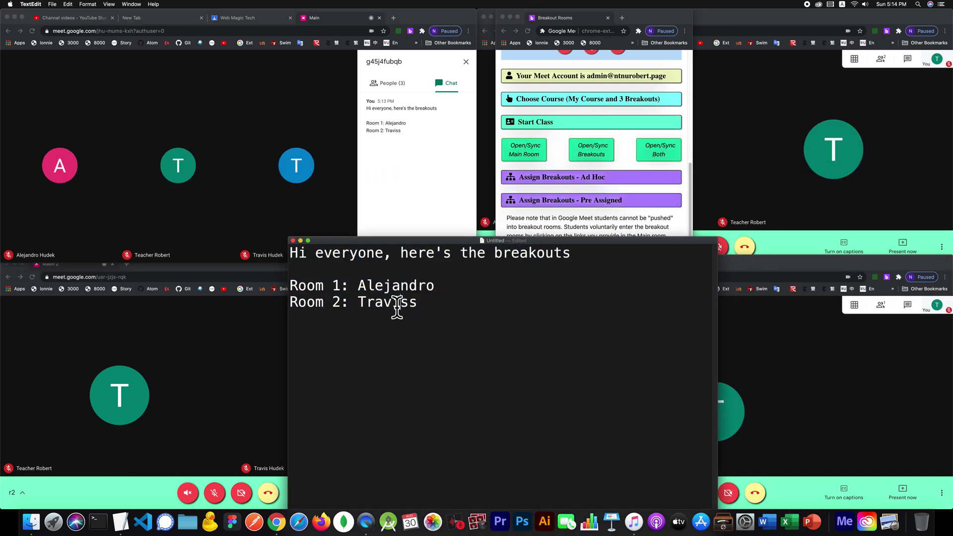
{"action": "key", "text": "super+m"}
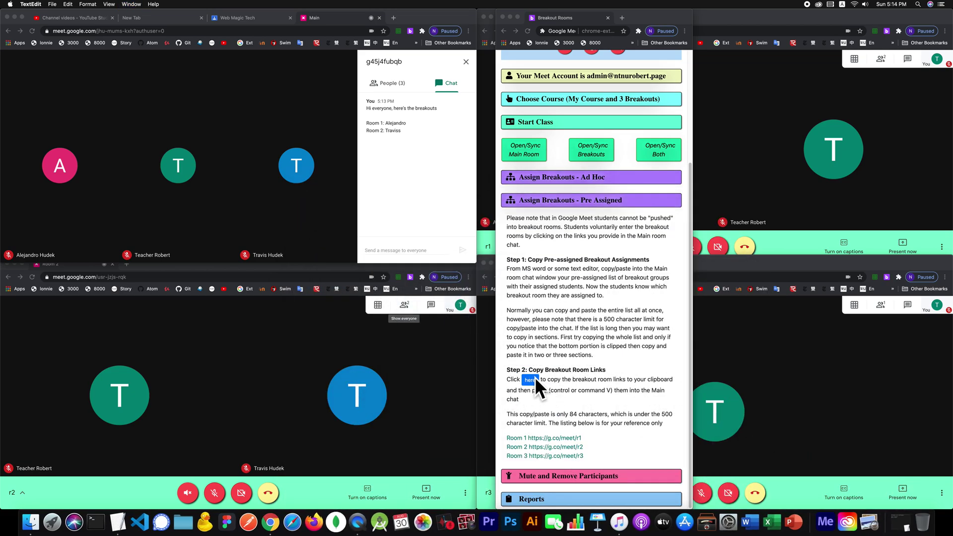
{"action": "left_click", "coordinate": [534, 377]}
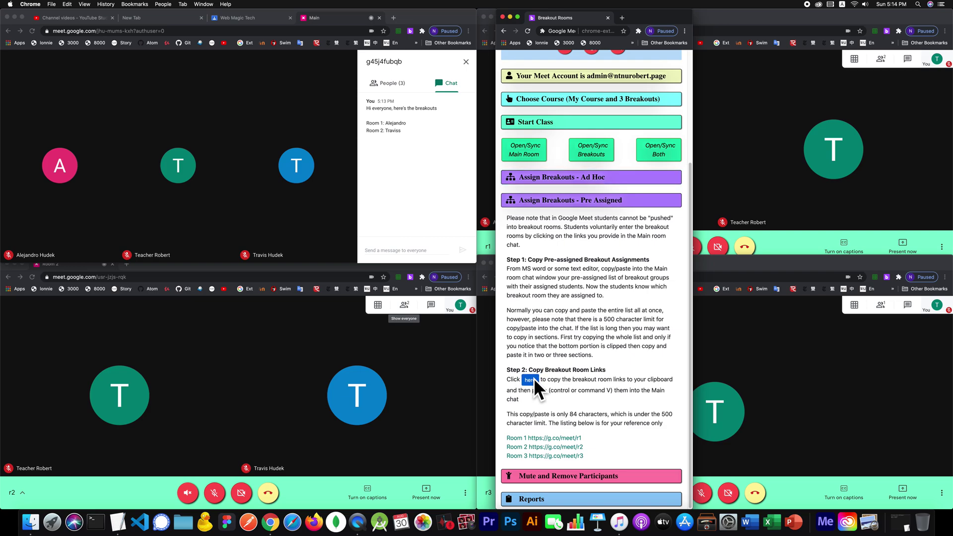
{"action": "left_click", "coordinate": [401, 244]}
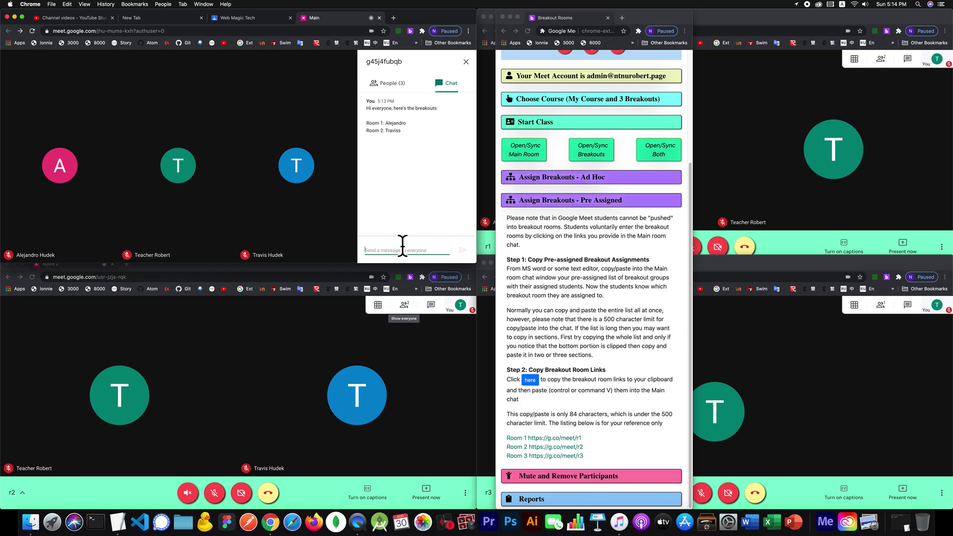
{"action": "type", "text": "Room 1 https://g.co/meet/r1 Room 2 https://g.co/meet/r2 Room 3 https://g.co/meet/r3"}
{"action": "key", "text": "Return"}
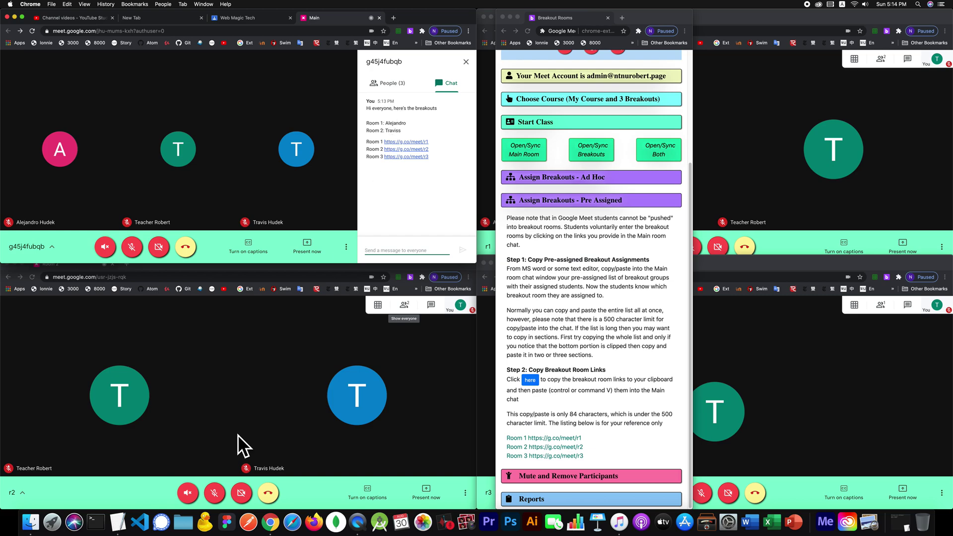
{"action": "left_click", "coordinate": [118, 521]}
Step: Add two more student names to the Room 1 and Room 2 lines, select the list, and minimize TextEdit
{"action": "left_click", "coordinate": [463, 287]}
{"action": "type", "text": ", Susa"}
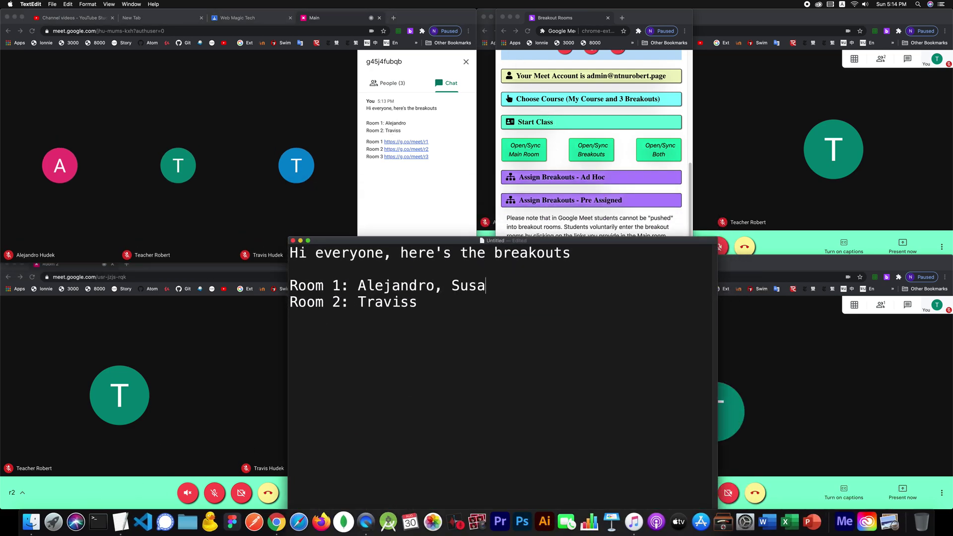
{"action": "type", "text": "n, Alex"}
{"action": "left_click", "coordinate": [417, 302]}
{"action": "type", "text": ", Jennif"}
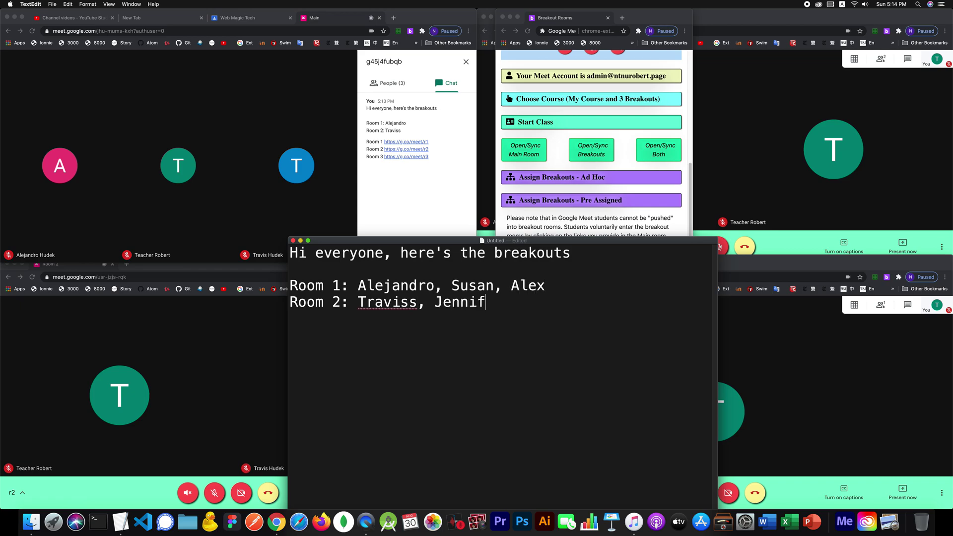
{"action": "type", "text": "er, Lucy"}
{"action": "left_click_drag", "start_coordinate": [565, 304], "coordinate": [260, 248]}
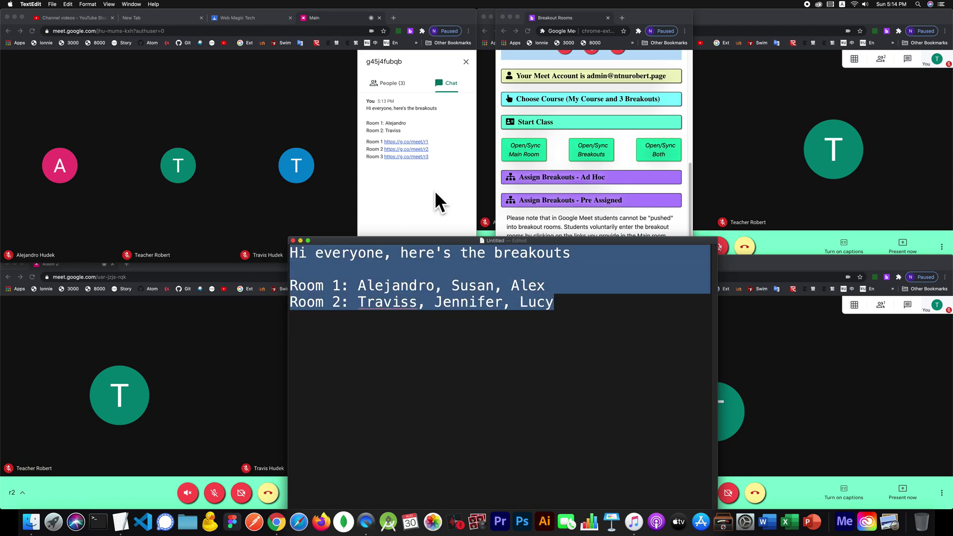
{"action": "left_click", "coordinate": [407, 159]}
{"action": "left_click", "coordinate": [590, 326]}
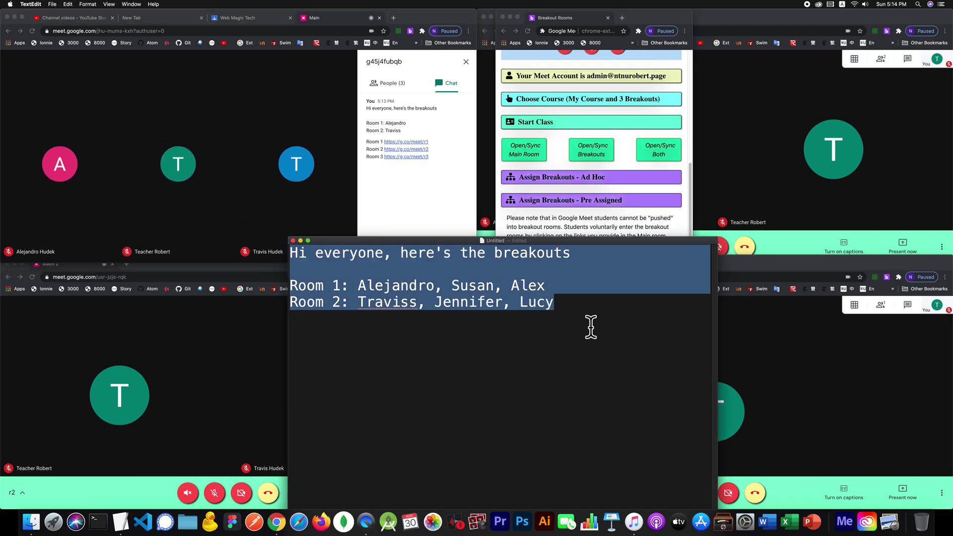
{"action": "key", "text": "super+m"}
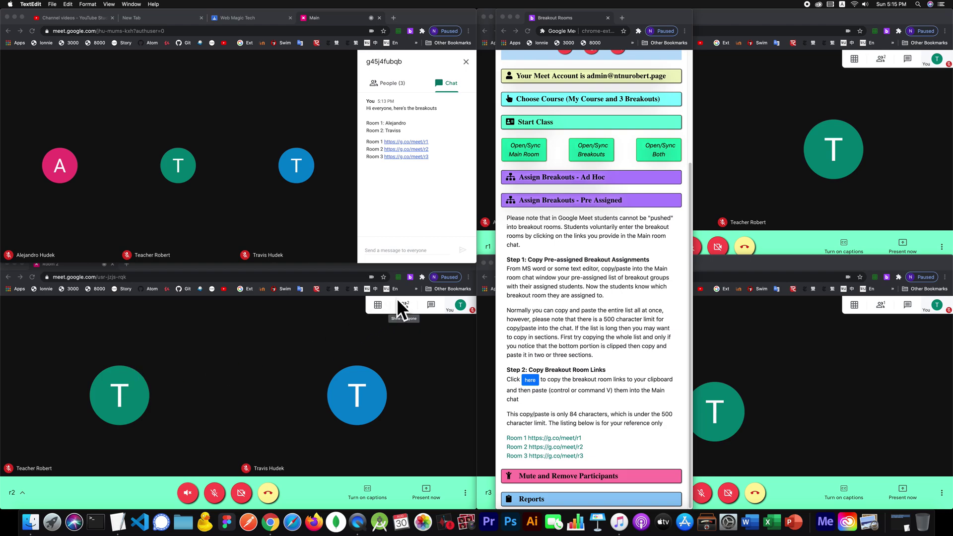
{"action": "left_click", "coordinate": [431, 304]}
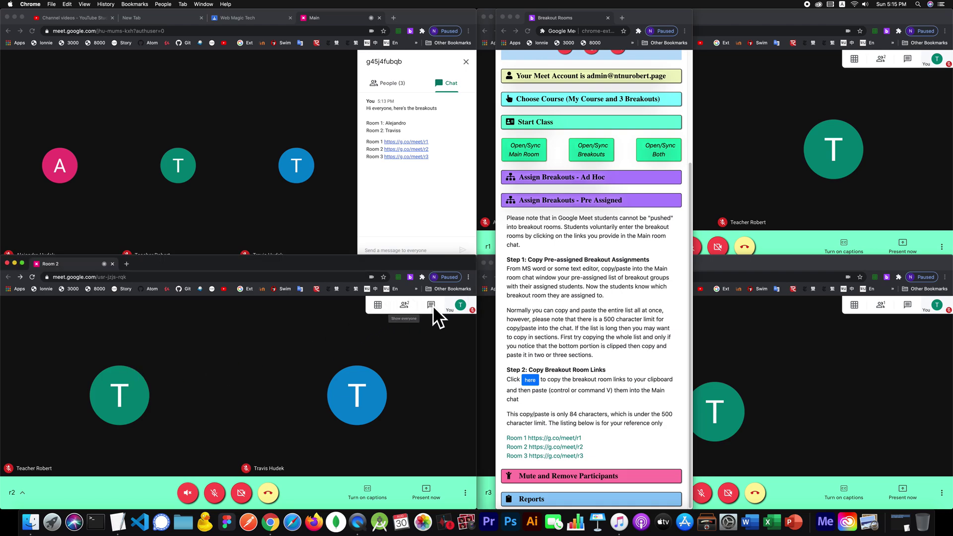
{"action": "left_click", "coordinate": [420, 184]}
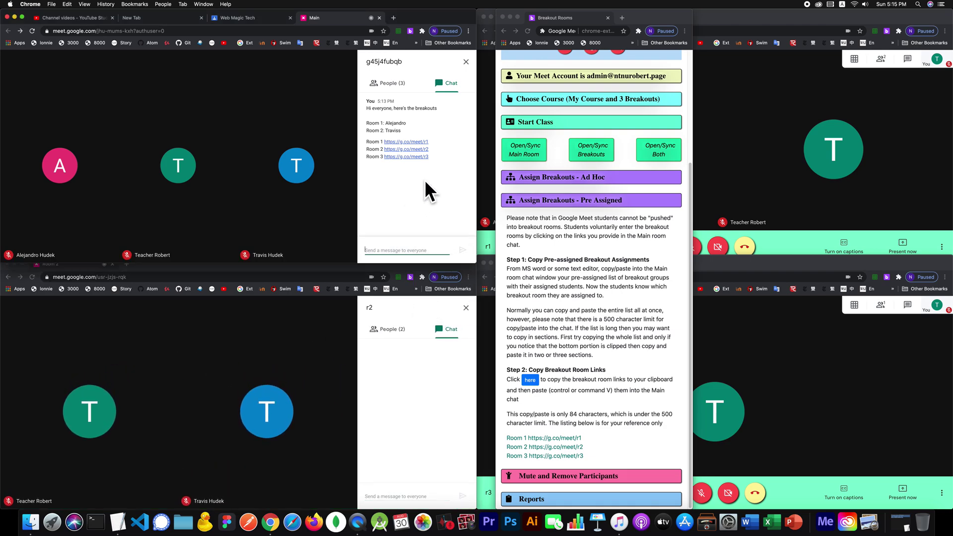
{"action": "left_click", "coordinate": [465, 306]}
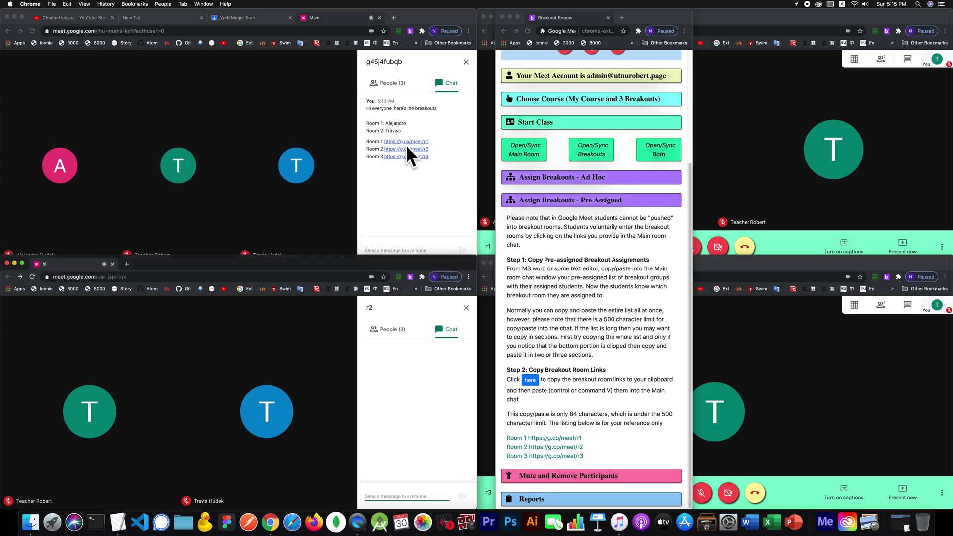
{"action": "left_click", "coordinate": [467, 307]}
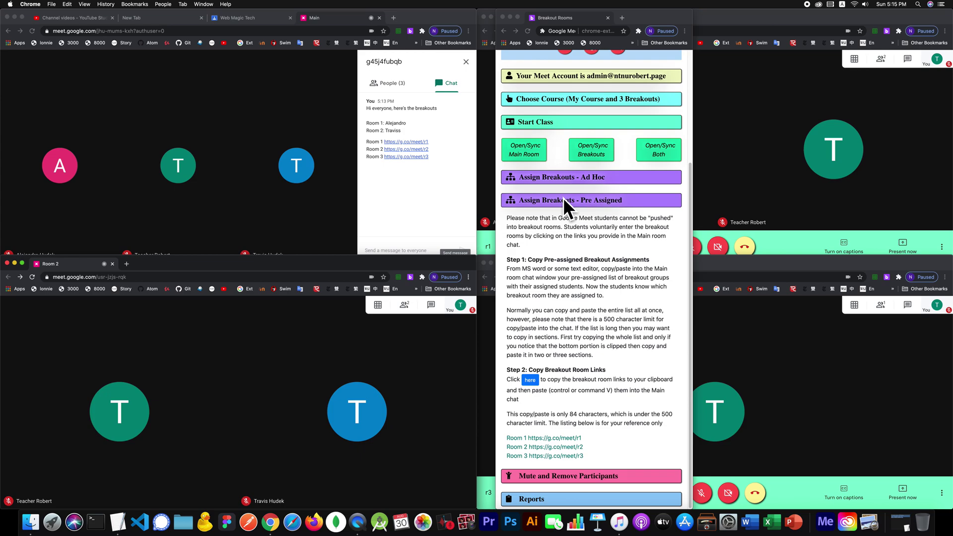
{"action": "left_click_drag", "start_coordinate": [405, 126], "coordinate": [367, 122]}
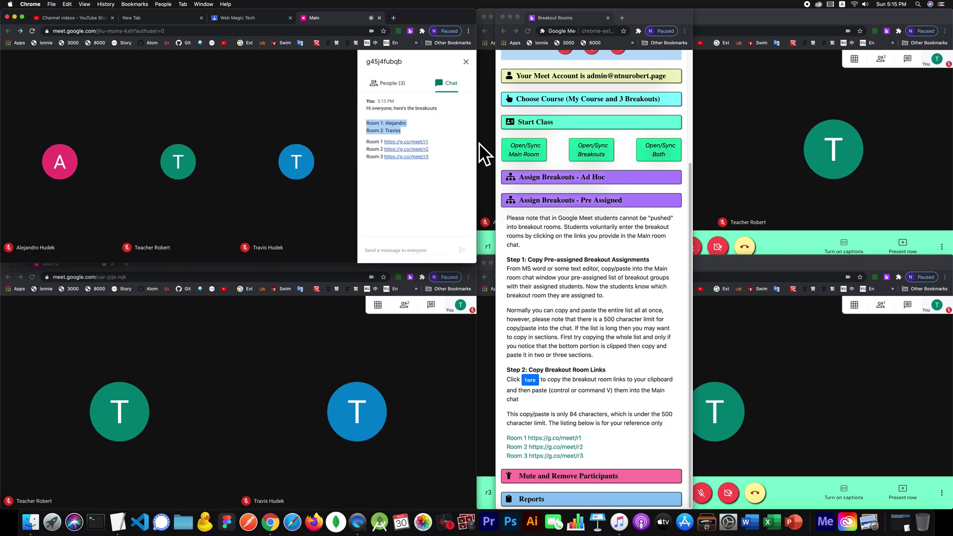